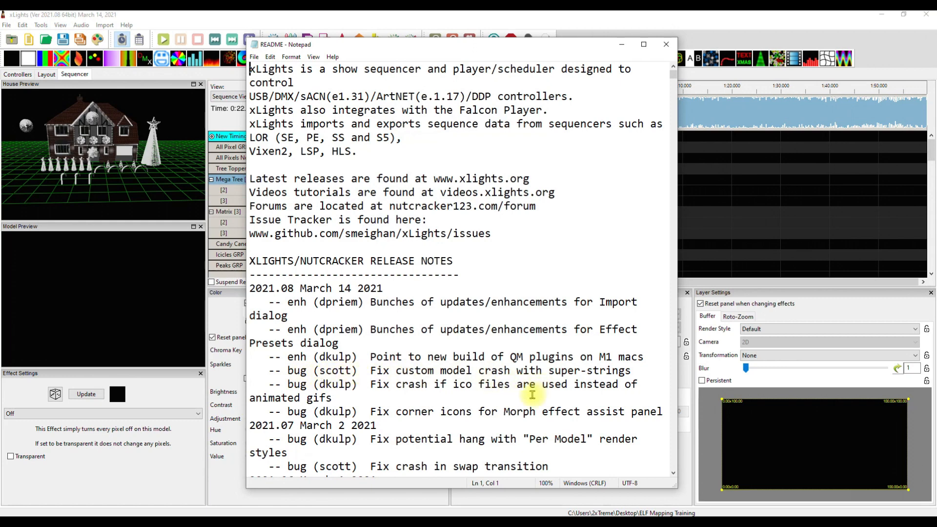
Step: Read through the 2021.08 release notes in the README and move its window out of the way
scroll(534, 390, down, 3)
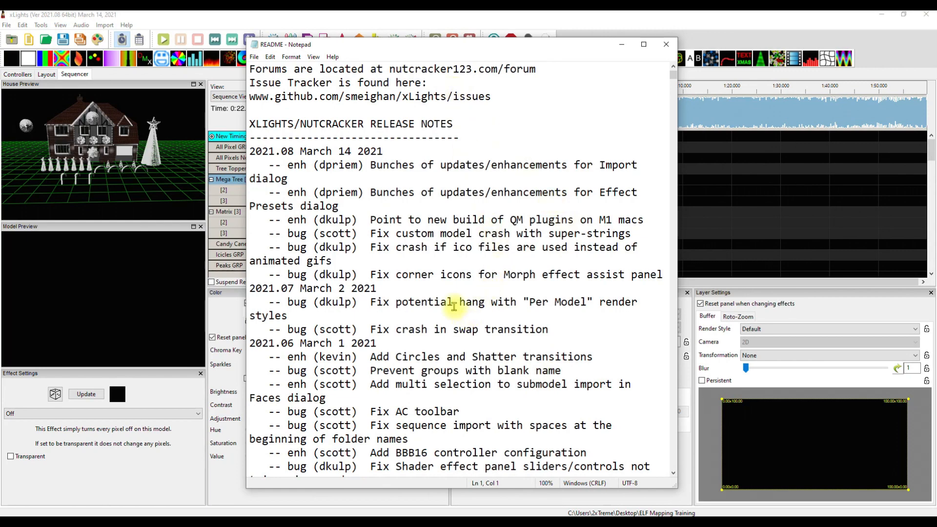
drag(418, 44, 936, 141)
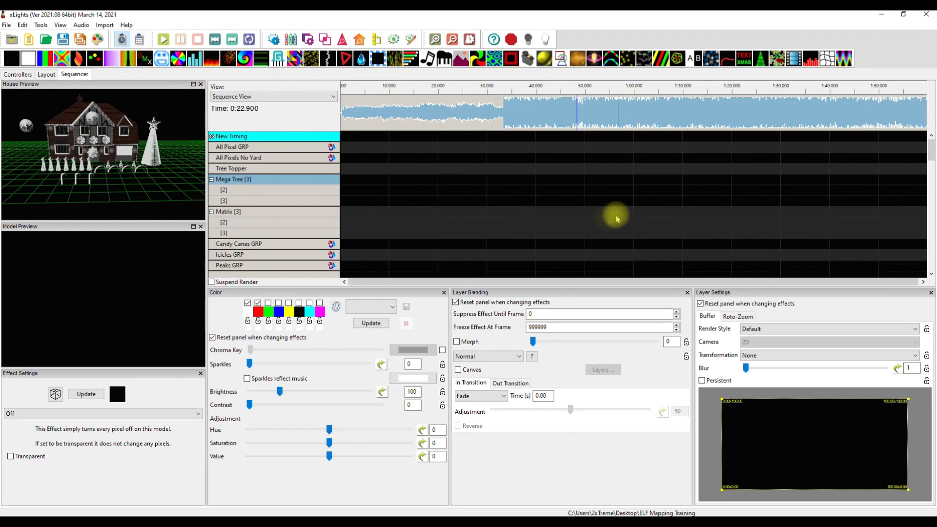
Step: Start an effects import from the xS_I Want You For Christmas V2 package in Imported Sequences, XTreme Sequences
click(104, 25)
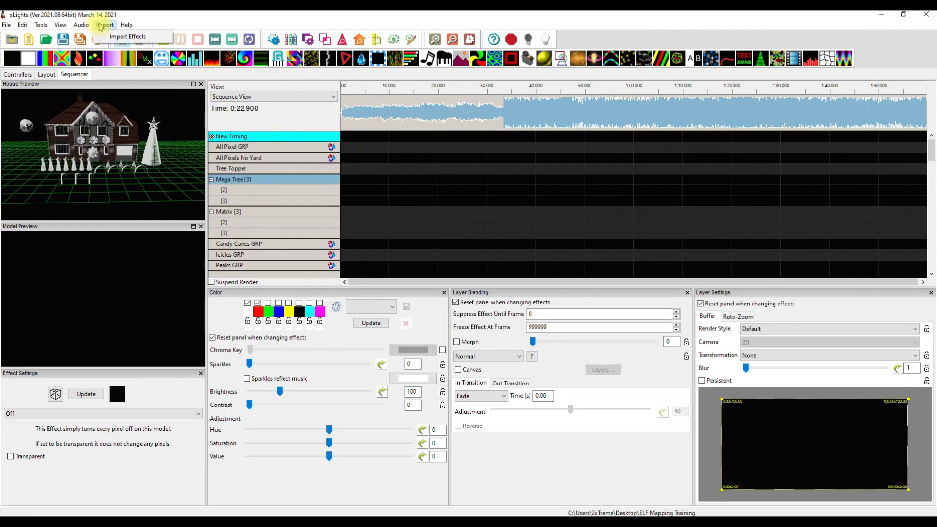
click(113, 37)
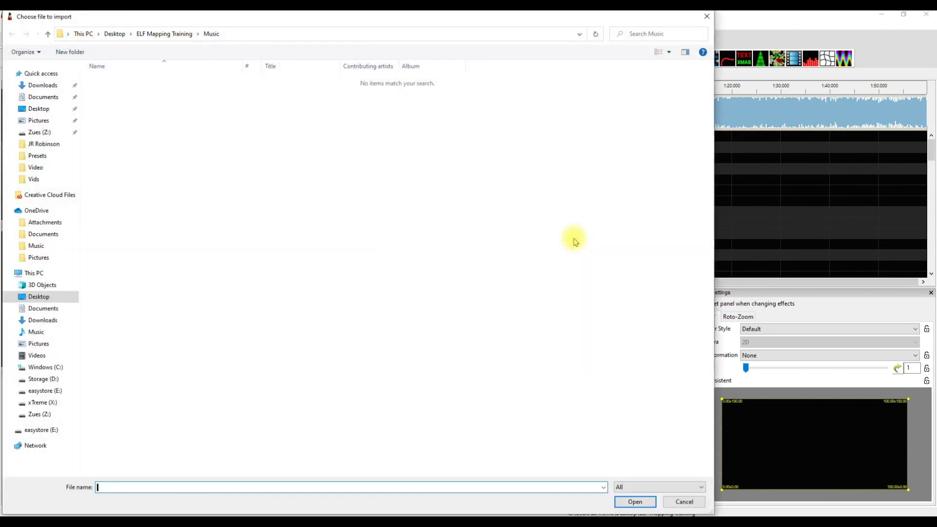
click(146, 35)
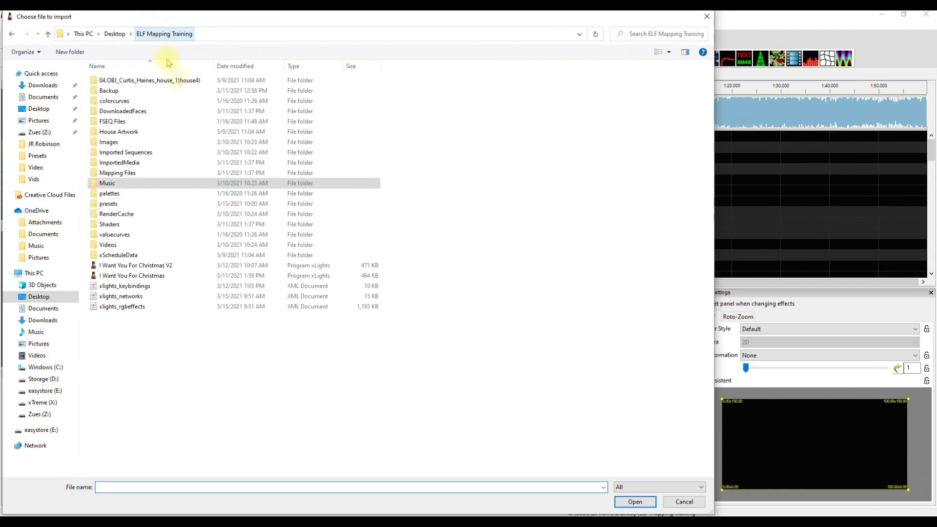
double_click(128, 152)
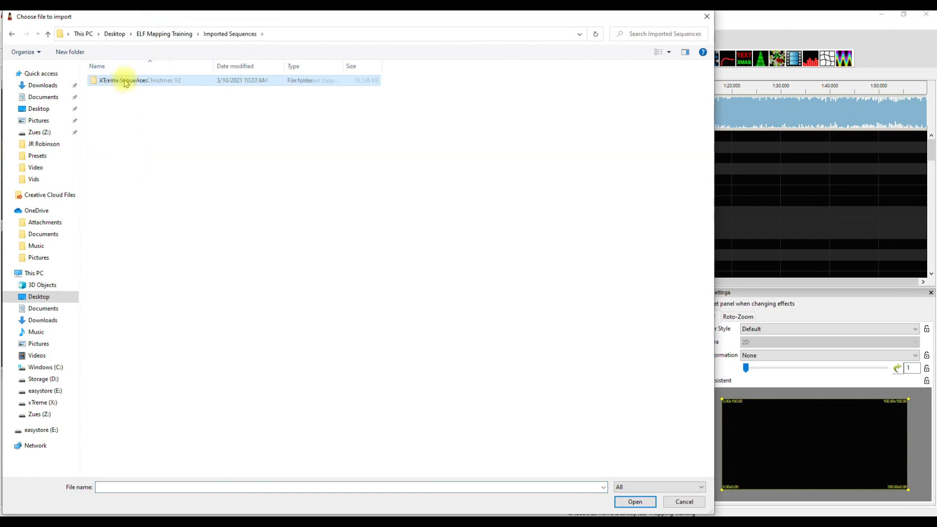
click(146, 81)
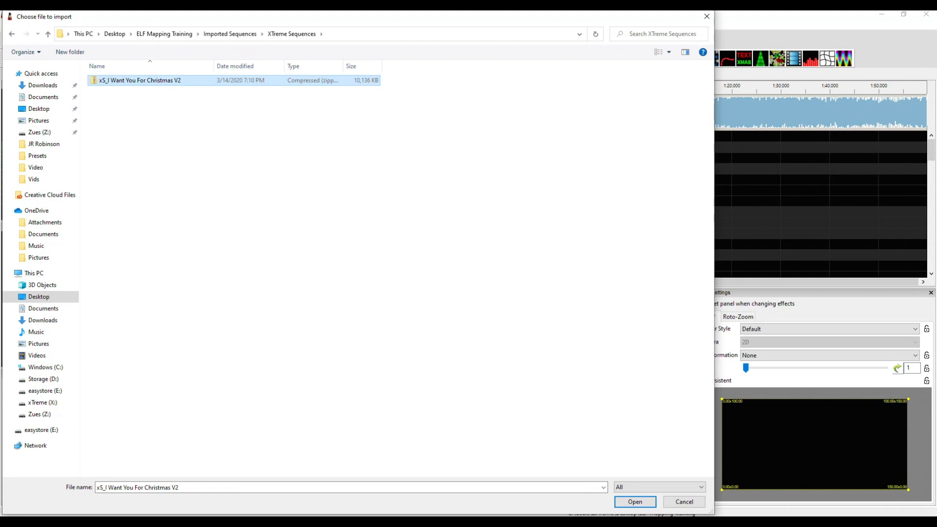
click(641, 503)
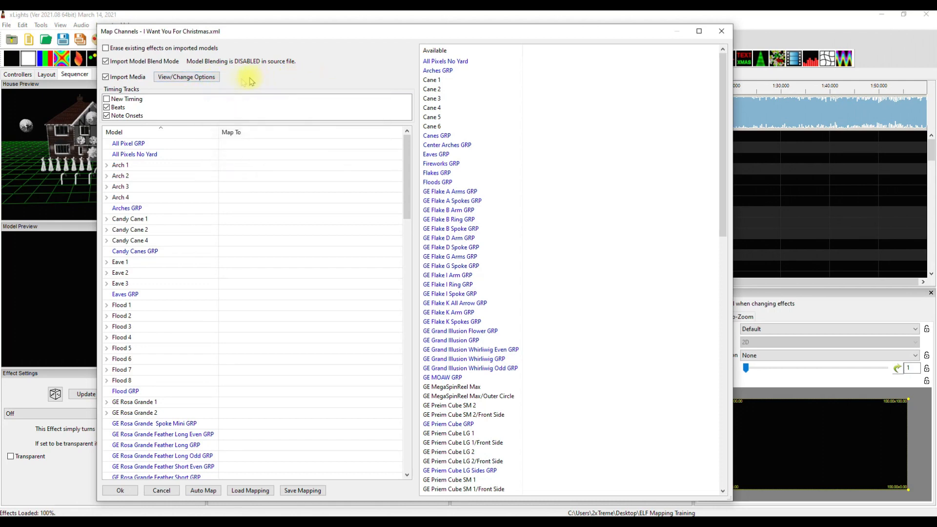
Step: View the media import options without changing them, and auto-map the imported channels to the models
click(197, 77)
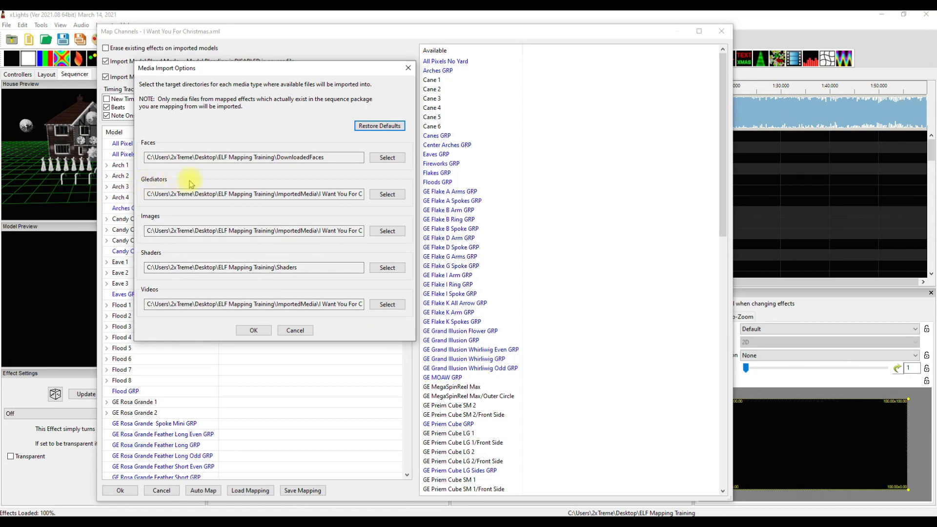
click(294, 330)
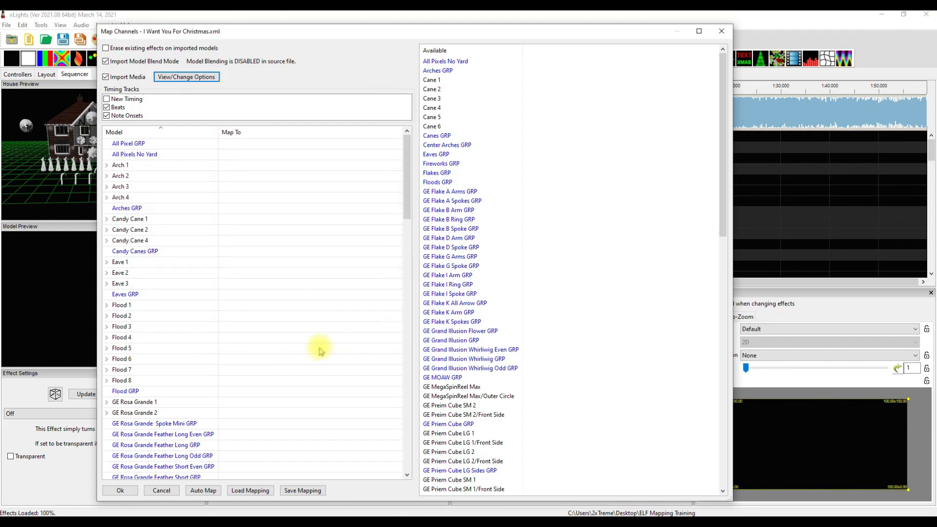
click(203, 490)
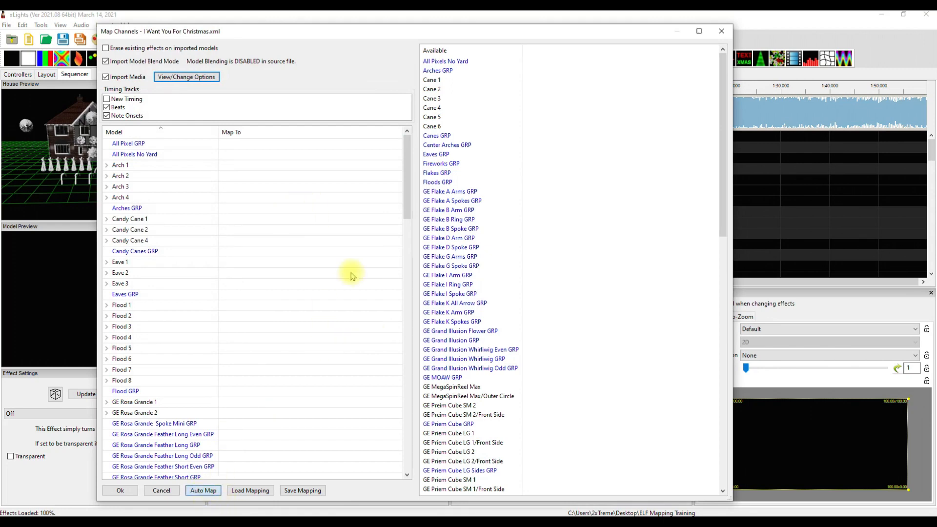
scroll(341, 351, down, 12)
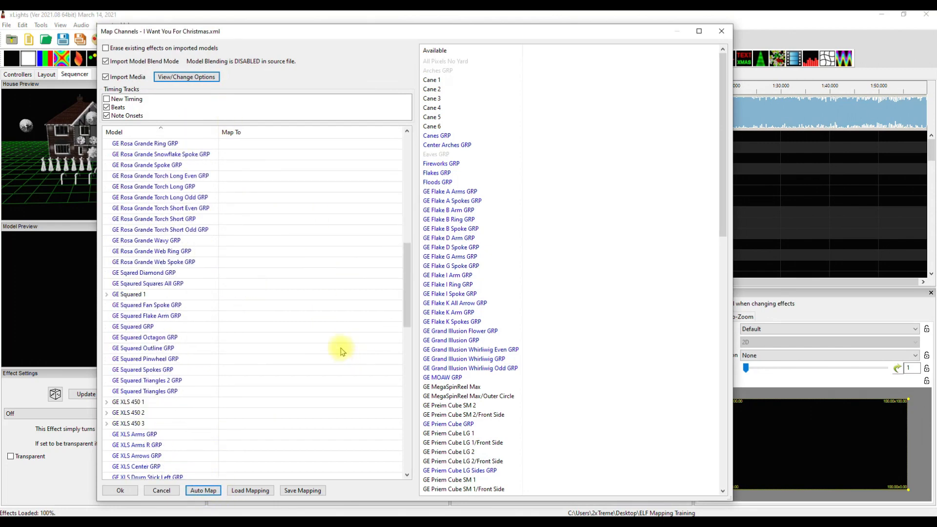
drag(406, 305, 417, 442)
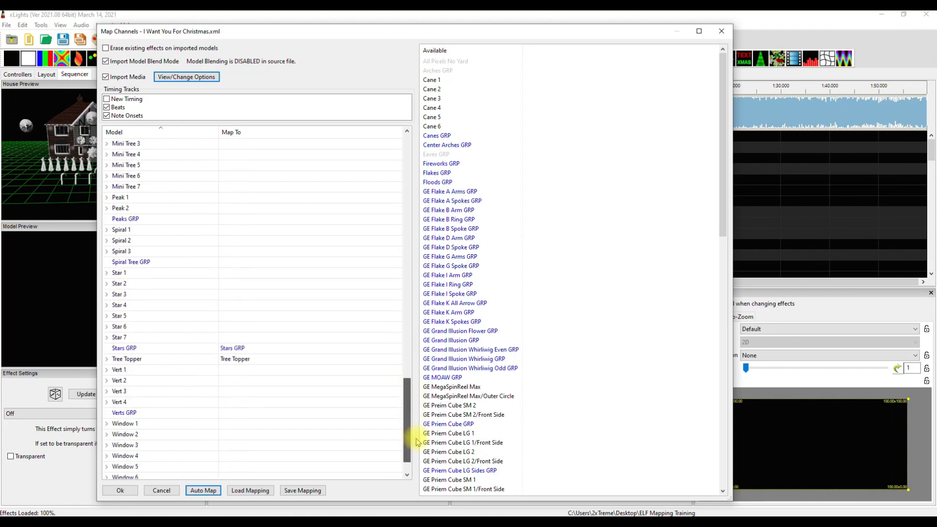
scroll(510, 383, down, 20)
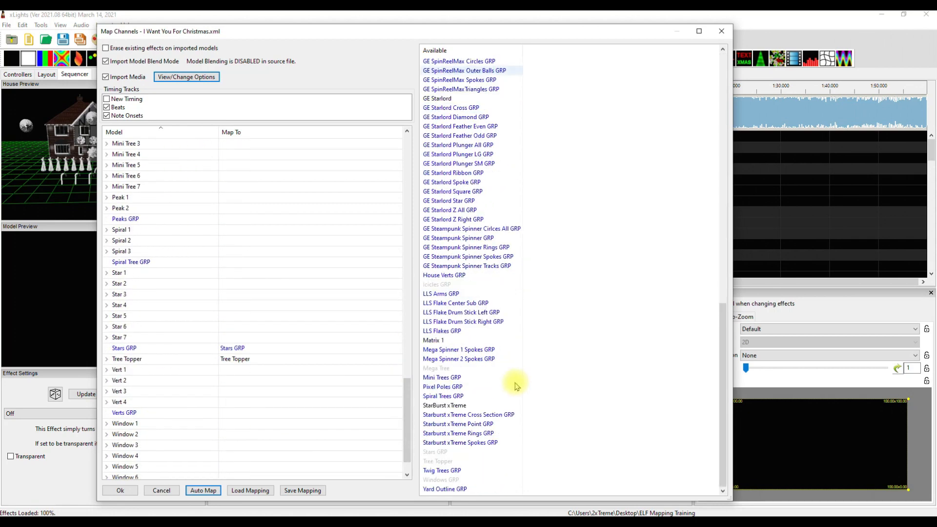
Step: Map House Verts GRP to Verts GRP, clearing and repeating the mapping to try different ways of assigning it
drag(444, 275, 261, 414)
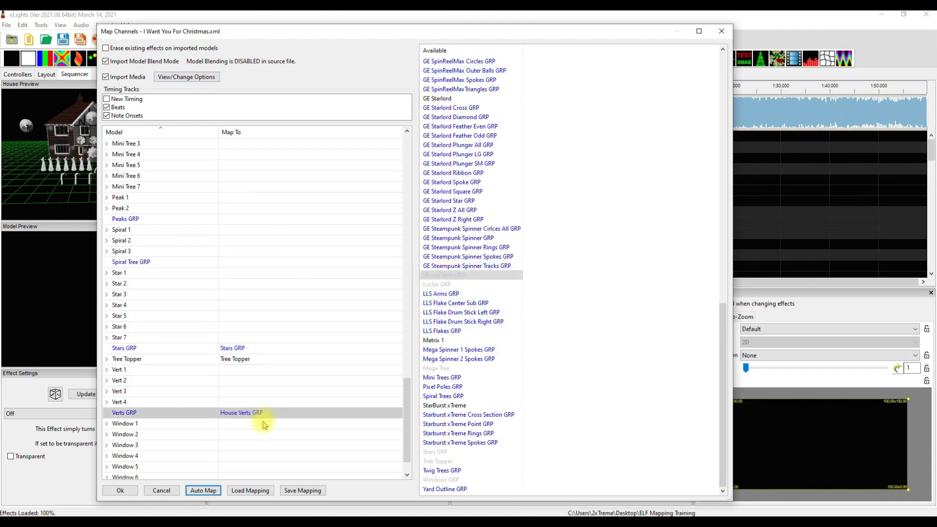
double_click(256, 415)
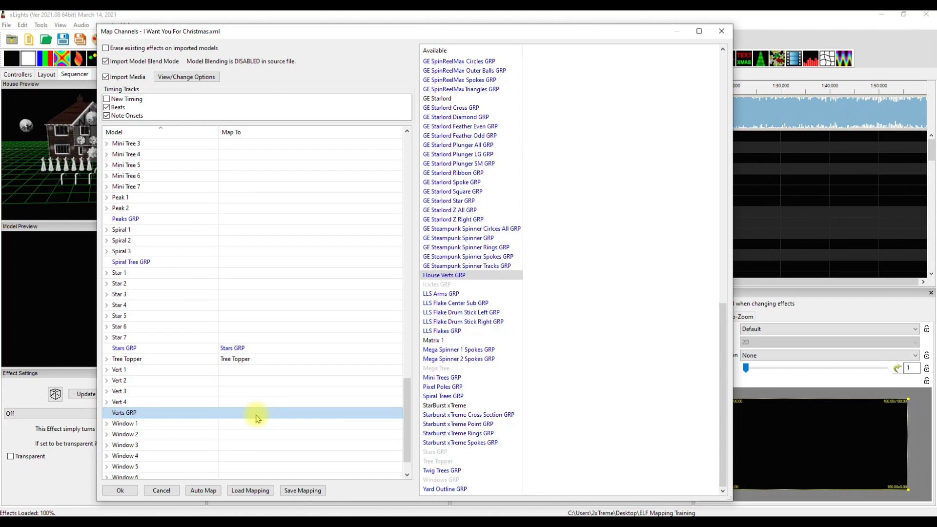
drag(440, 277, 253, 414)
double_click(253, 414)
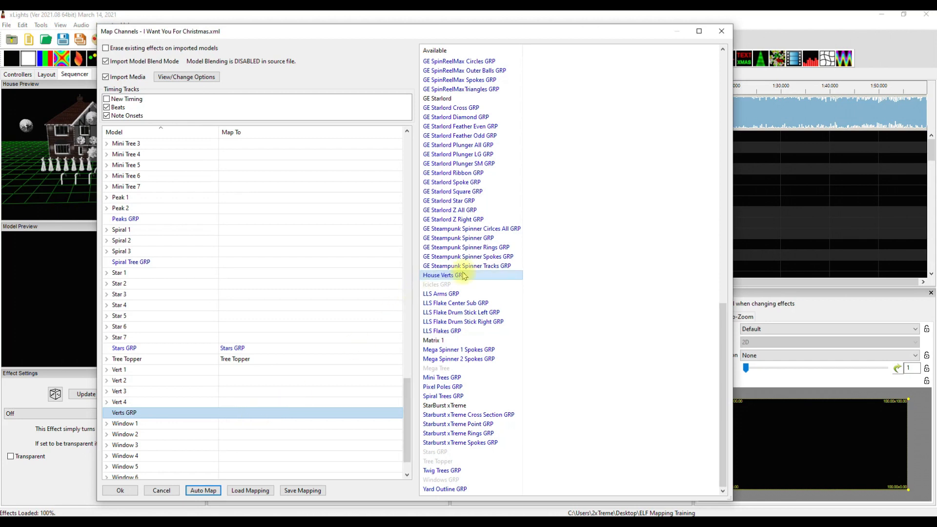
drag(463, 277, 250, 418)
double_click(250, 415)
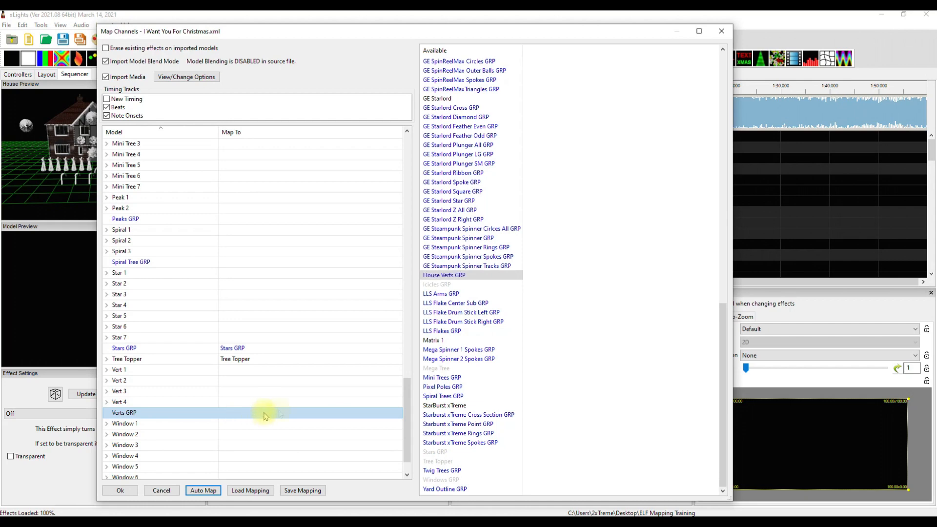
double_click(450, 277)
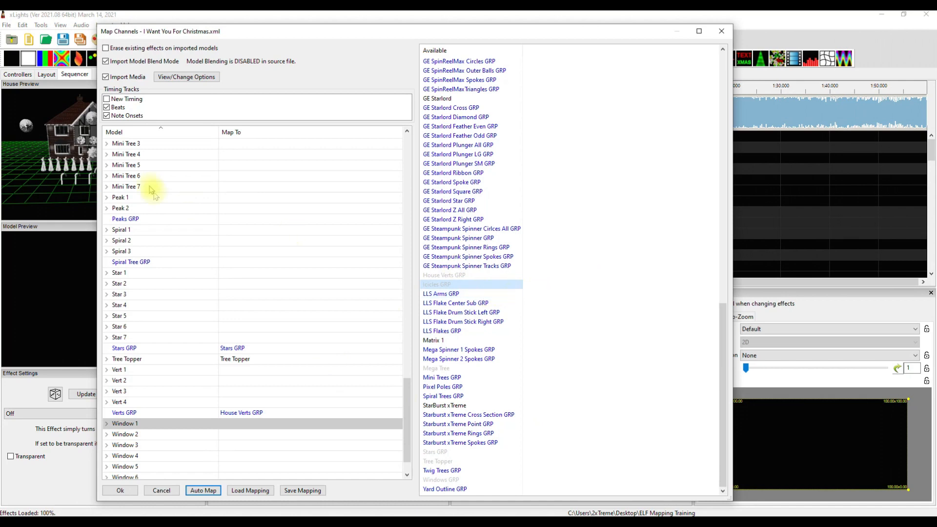
Step: Include the New Timing track, and cancel the channel mapping without saving it for future imports
click(108, 99)
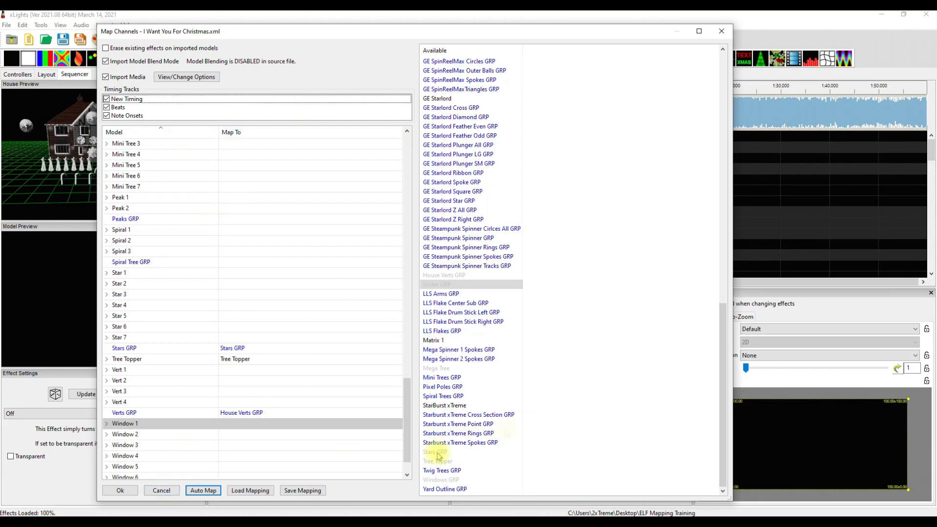
click(160, 490)
click(484, 269)
click(172, 492)
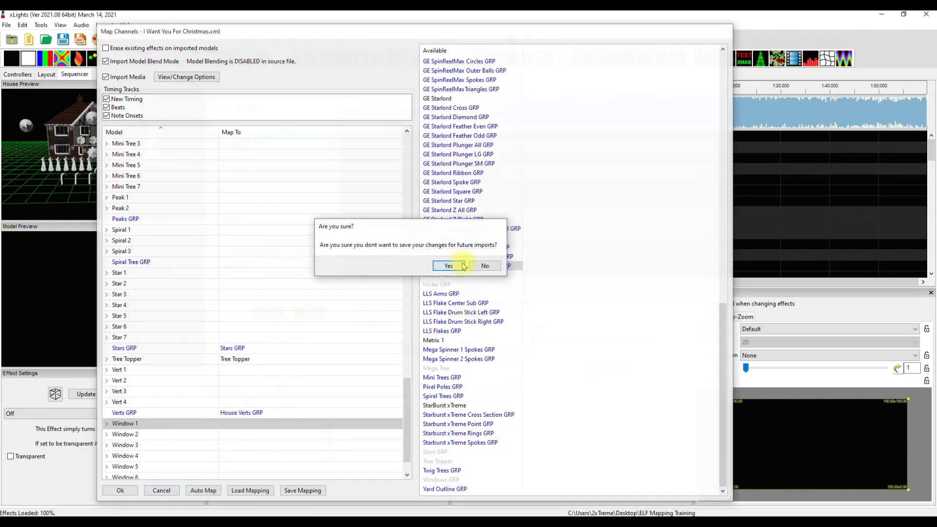
click(447, 265)
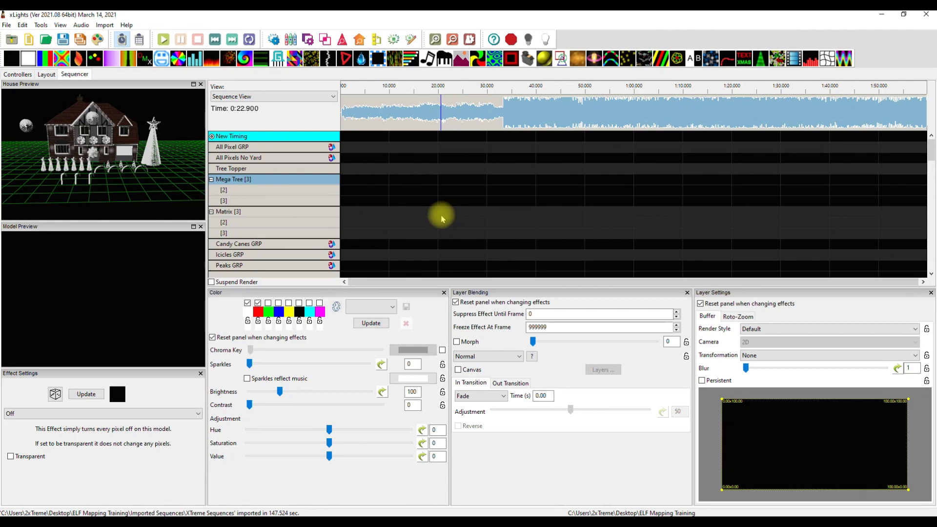
right_click(362, 206)
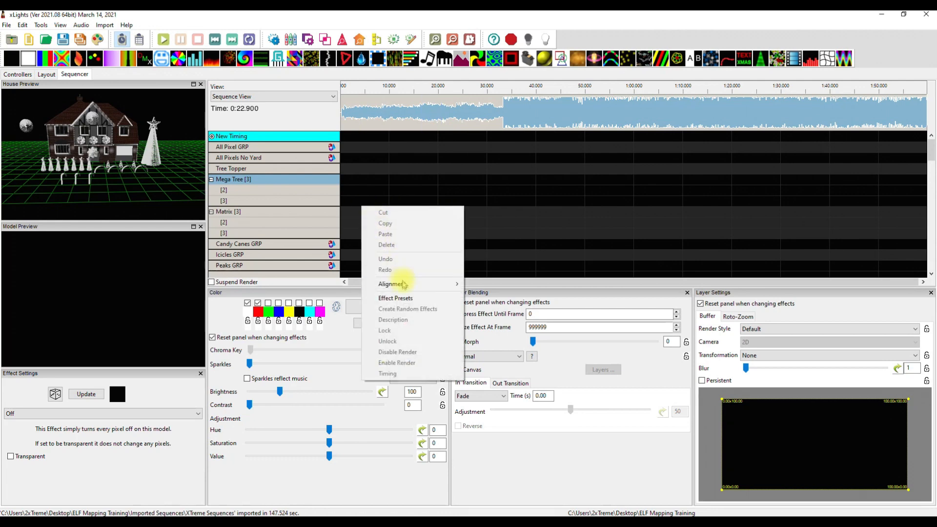
click(404, 299)
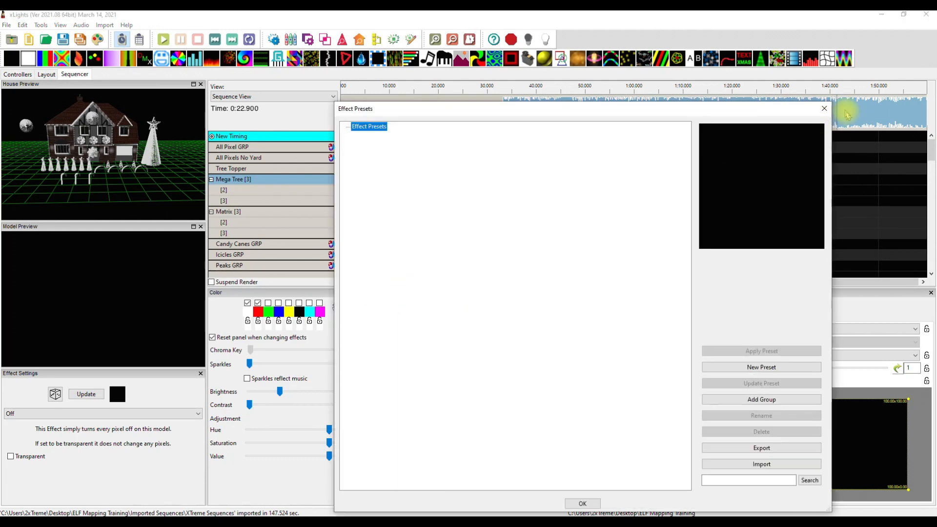
key(Escape)
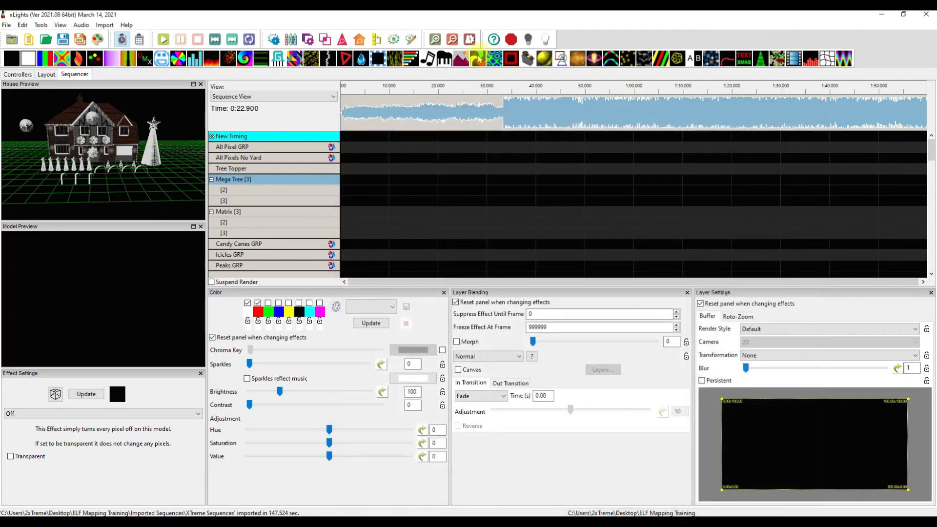
Step: Add a Pinwheel effect about 16.9 s long at the start of the Mega Tree's first layer and set its thickness to 13
drag(478, 59, 422, 182)
click(383, 182)
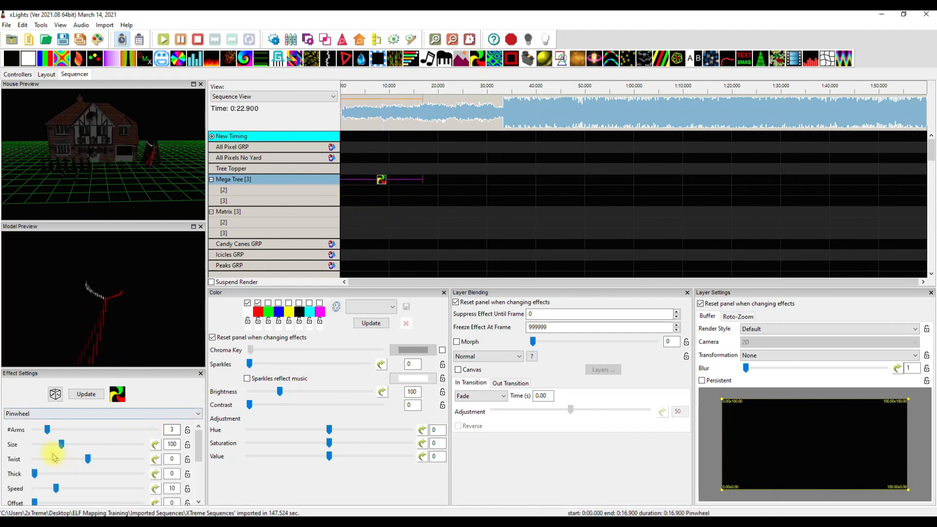
drag(34, 473, 48, 473)
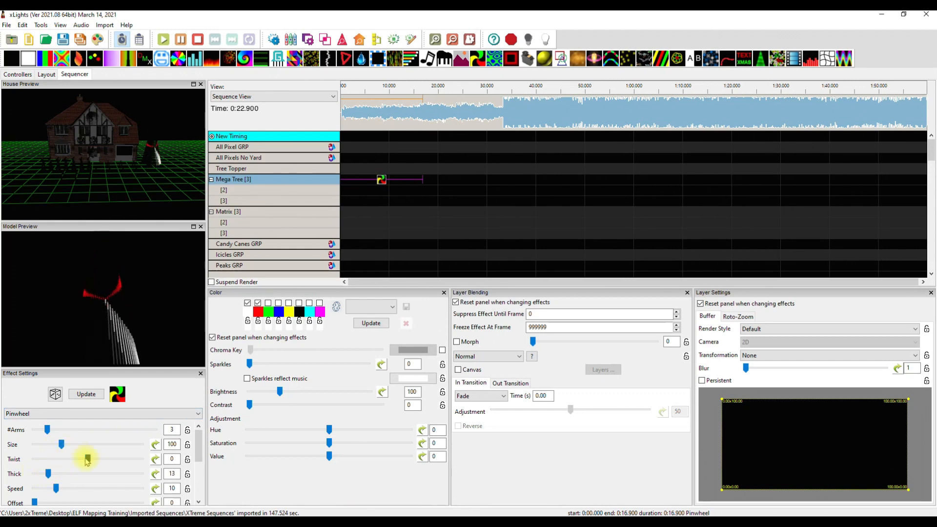
scroll(198, 455, down, 1)
scroll(198, 454, up, 1)
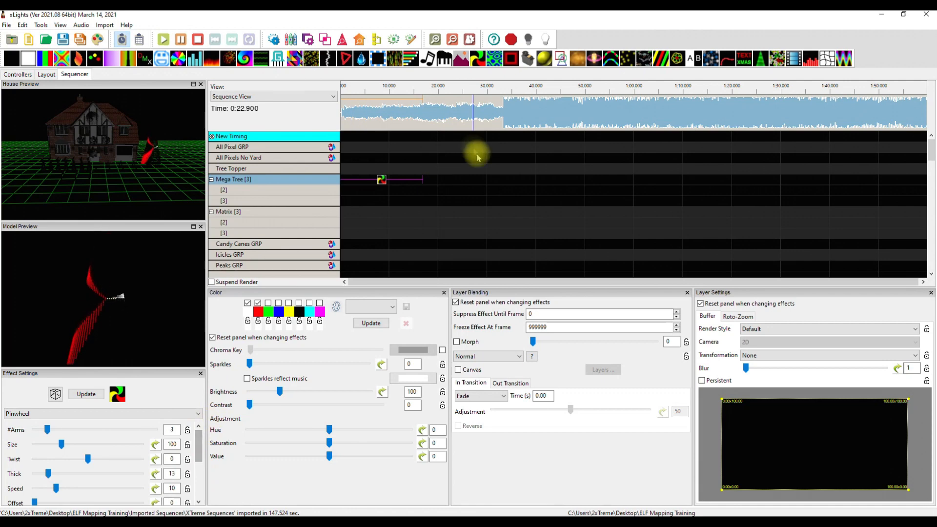
Step: Copy the Mega Tree's Pinwheel effect to its second layer and set the copy's transformation to Flip Horizontal
right_click(382, 179)
click(373, 195)
right_click(364, 191)
click(385, 209)
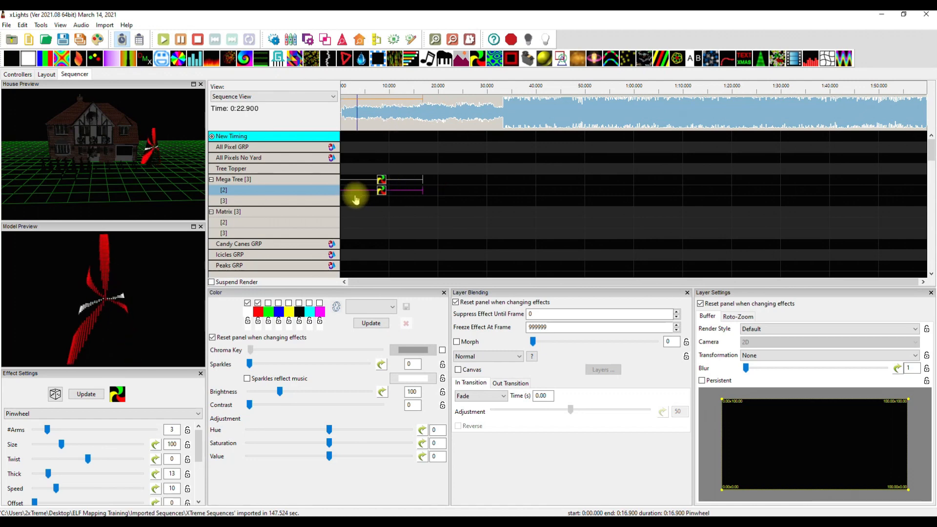
click(759, 356)
click(758, 397)
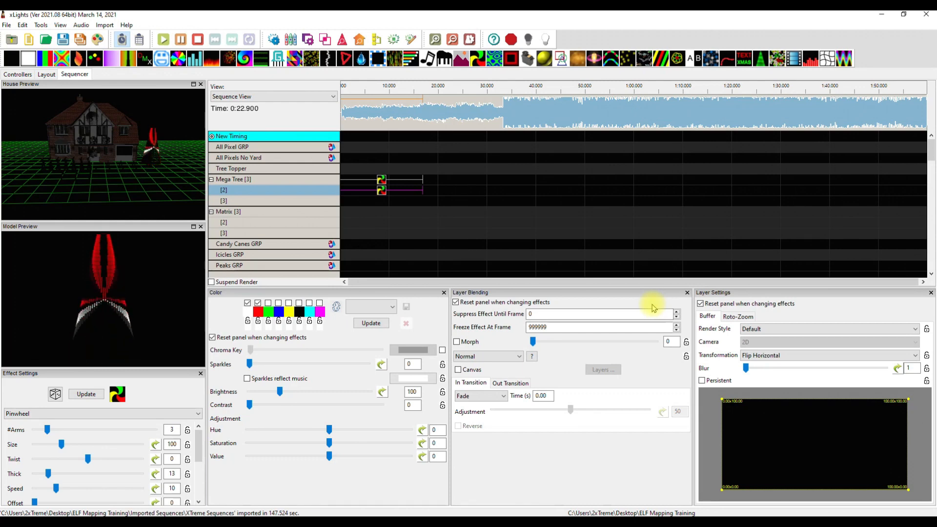
Step: Select the Pinwheel effects on both Mega Tree layers and add an effect preset group named Mega Tree
click(382, 179)
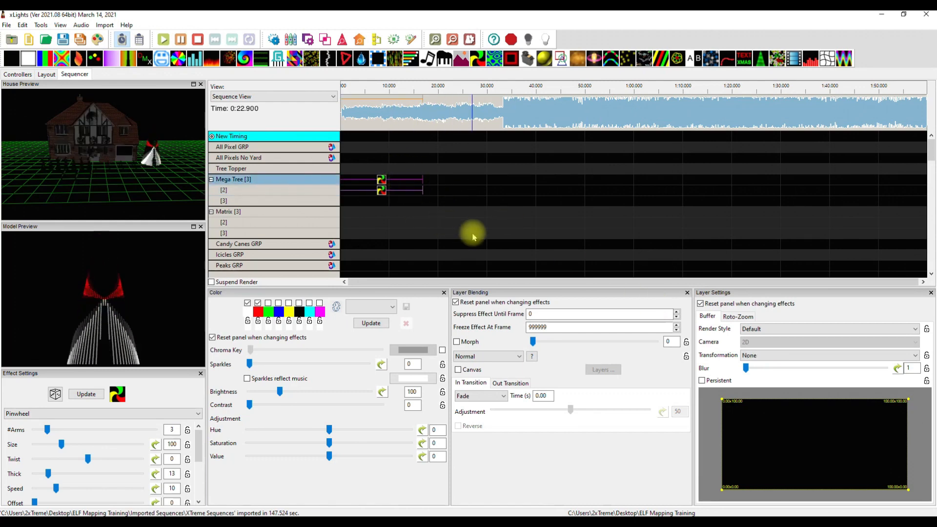
right_click(380, 181)
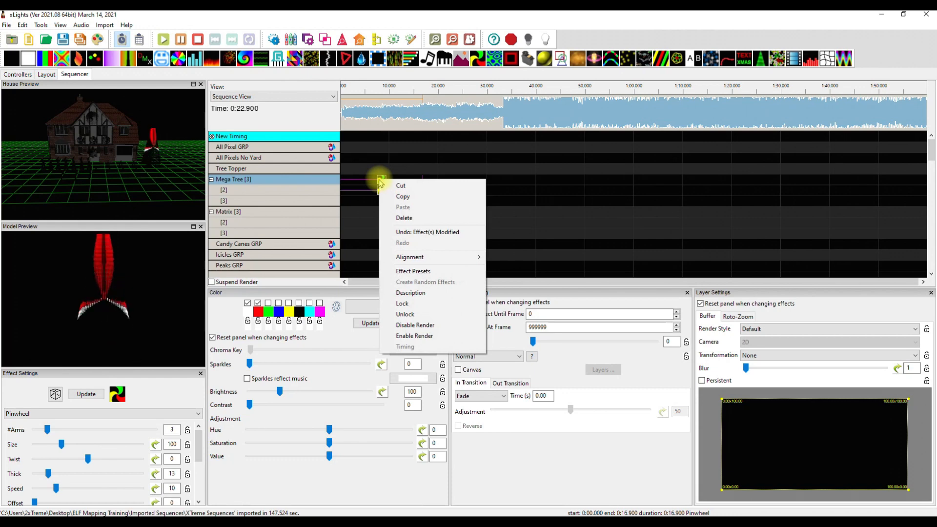
click(420, 271)
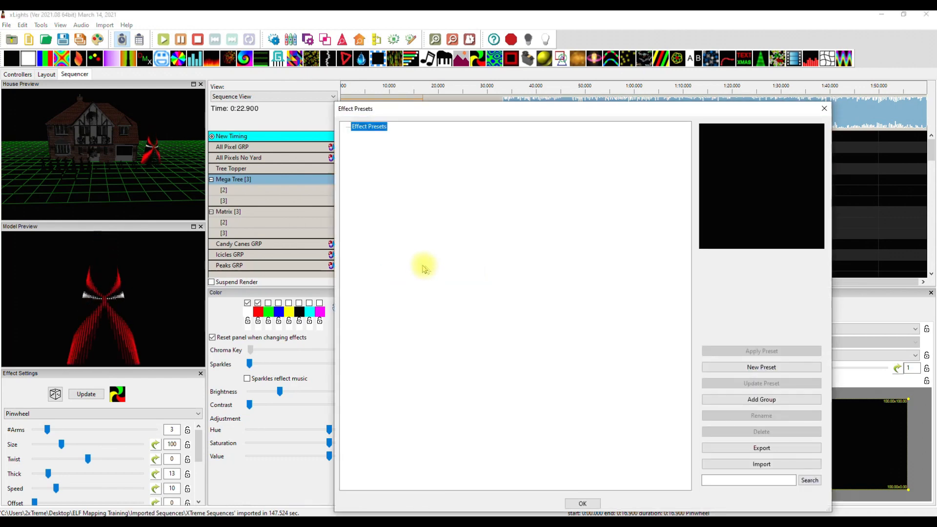
click(762, 399)
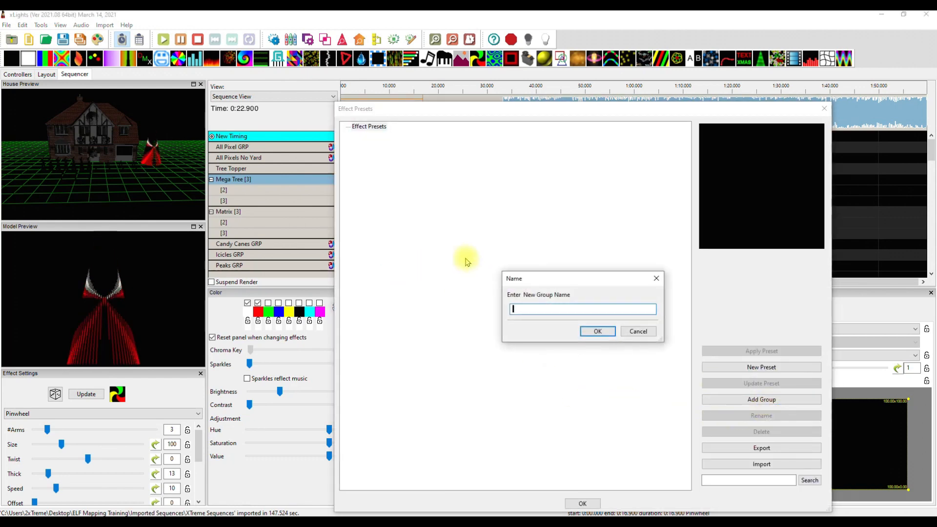
text(Me)
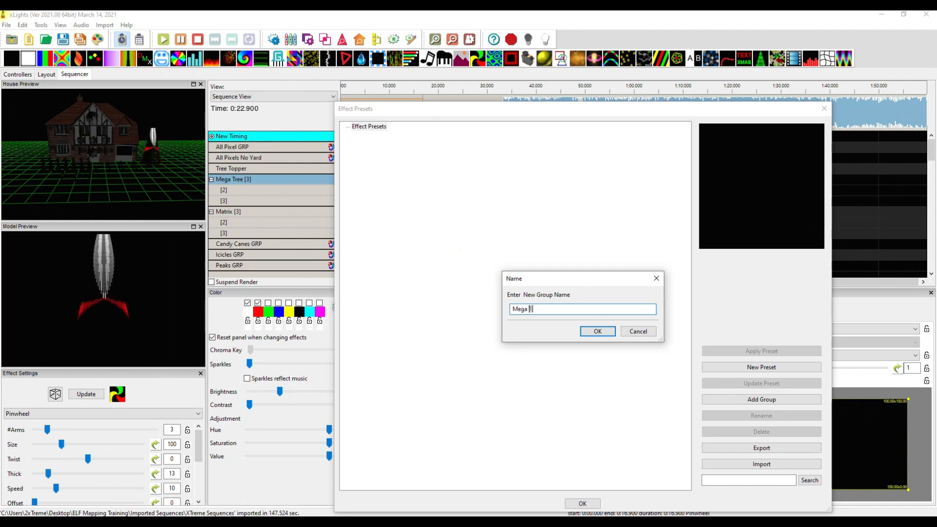
text(ga Tree)
click(597, 331)
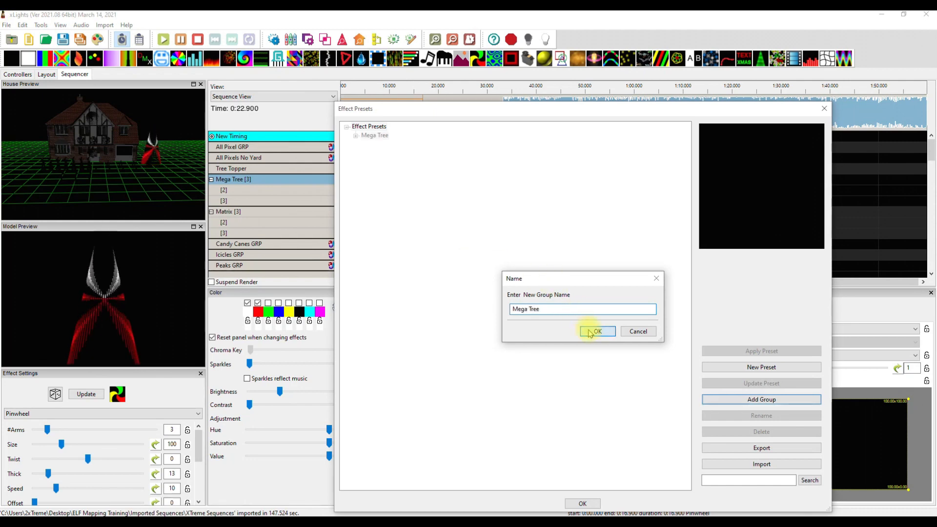
Step: Save the selected effects in the Mega Tree group as a new preset named Jumping Jacks red-white and preview it
click(359, 138)
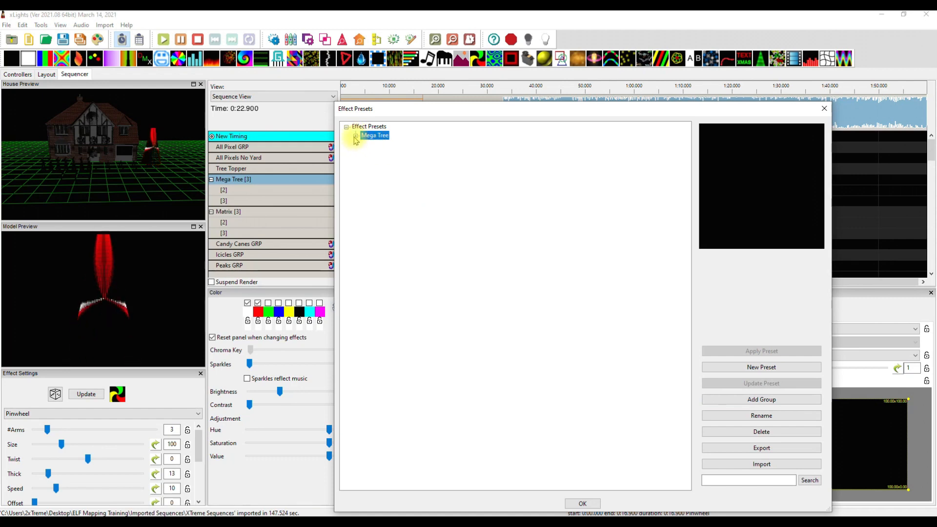
click(762, 367)
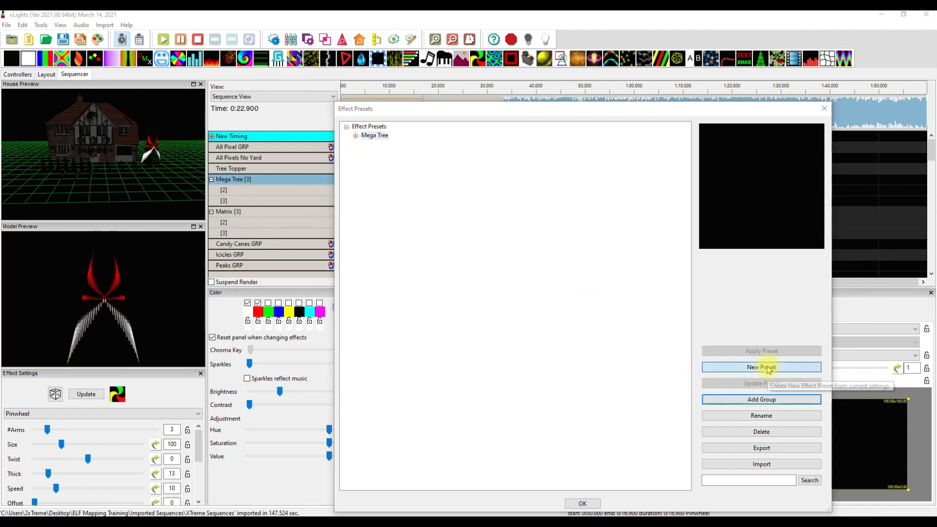
text(Jumping Jacks red-white)
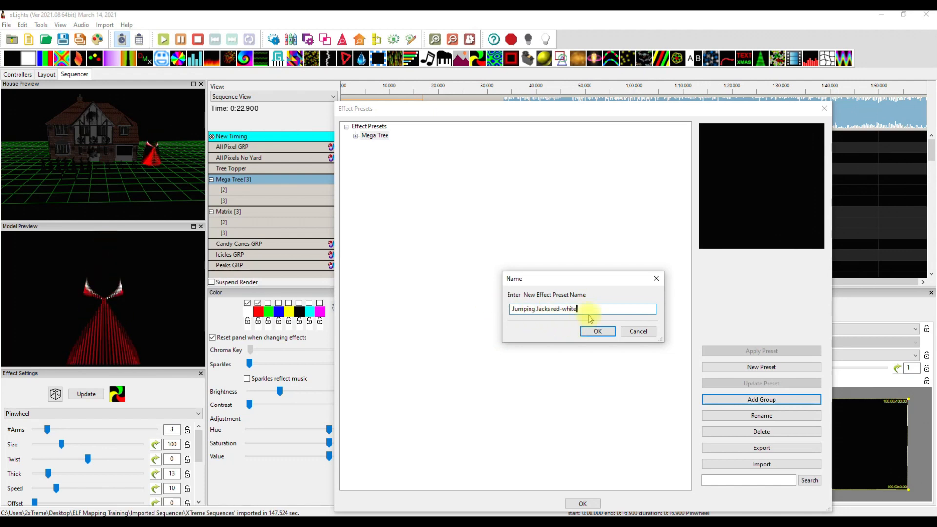
click(597, 331)
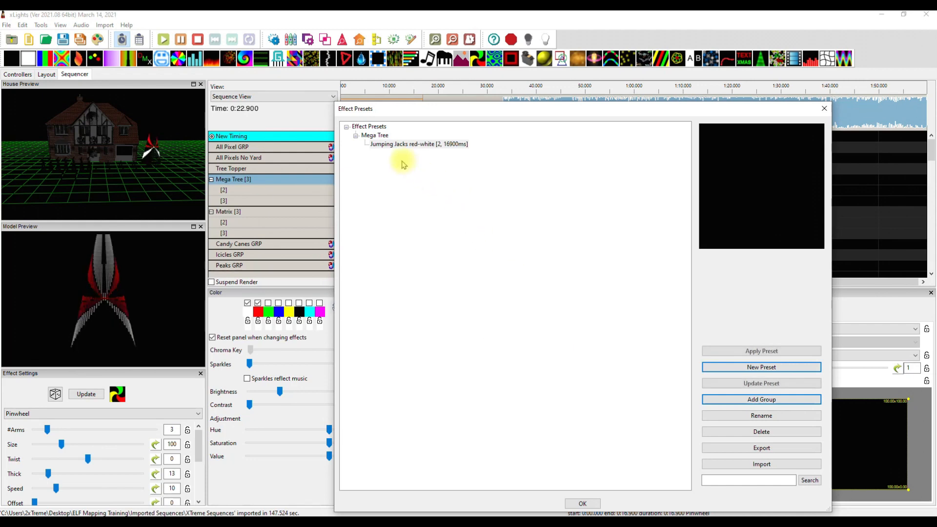
click(400, 146)
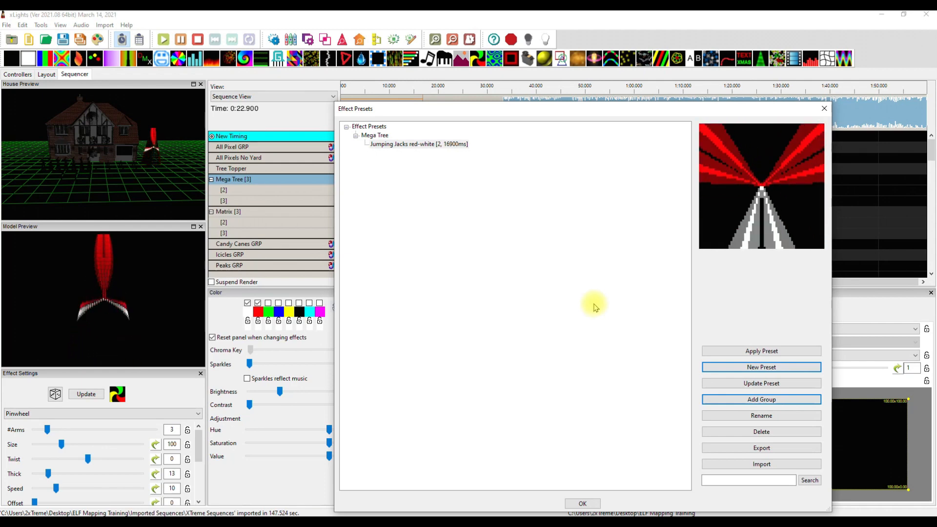
Step: Apply the Jumping Jacks red-white preset to the Mega Tree's first layer at about 22 s
drag(533, 110, 722, 138)
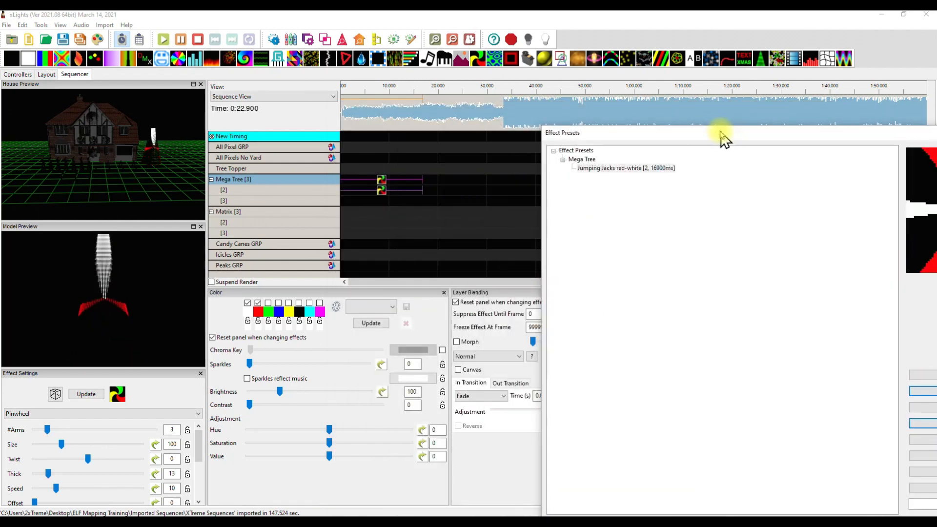
click(450, 179)
click(629, 168)
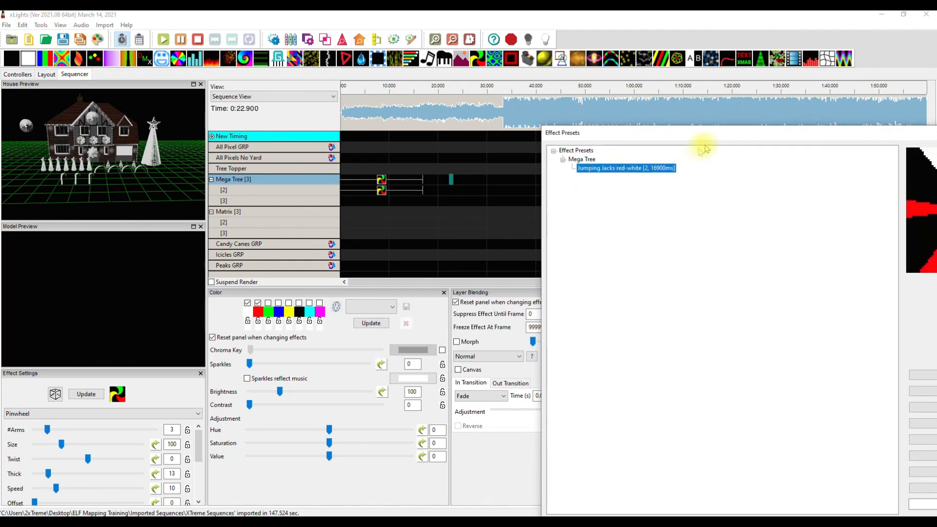
drag(714, 132, 409, 122)
click(660, 363)
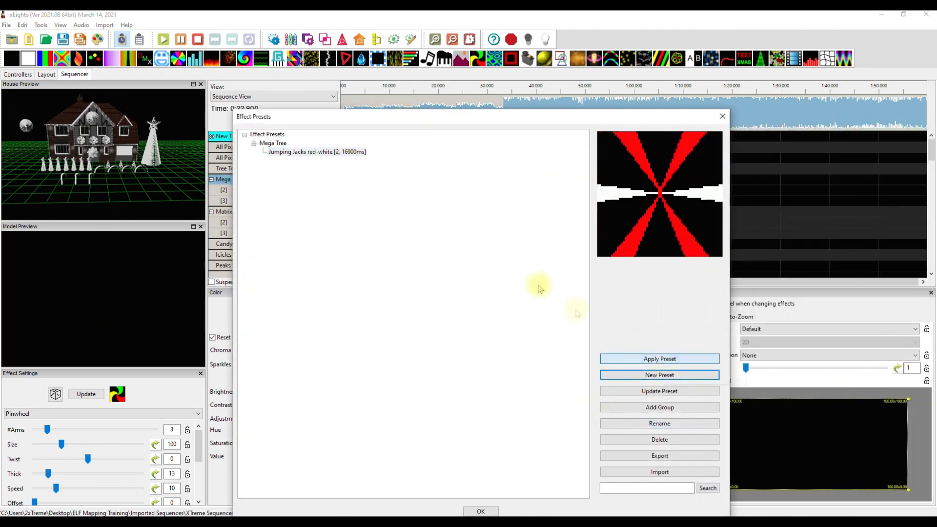
drag(472, 131, 394, 250)
click(490, 181)
click(404, 190)
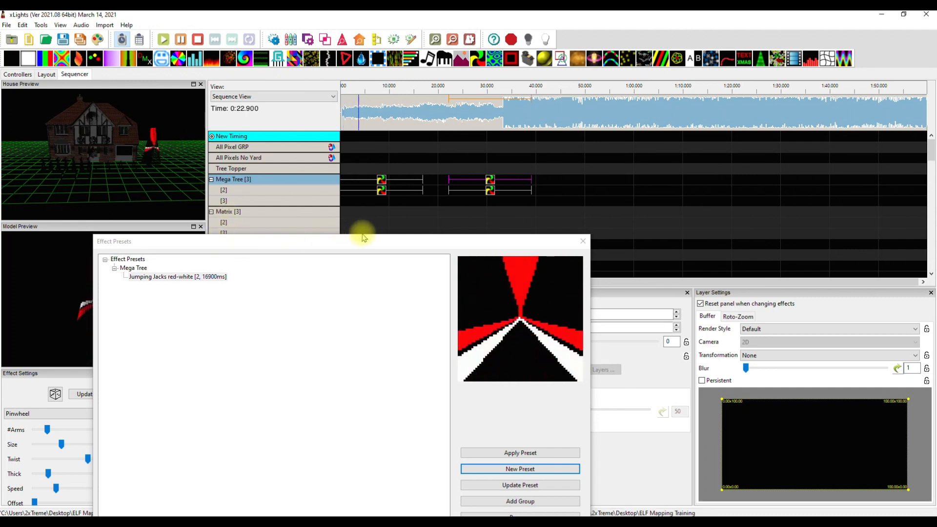
Step: Select both newly placed Pinwheel effects and bulk edit their Twist to use a value curve
drag(376, 243, 398, 256)
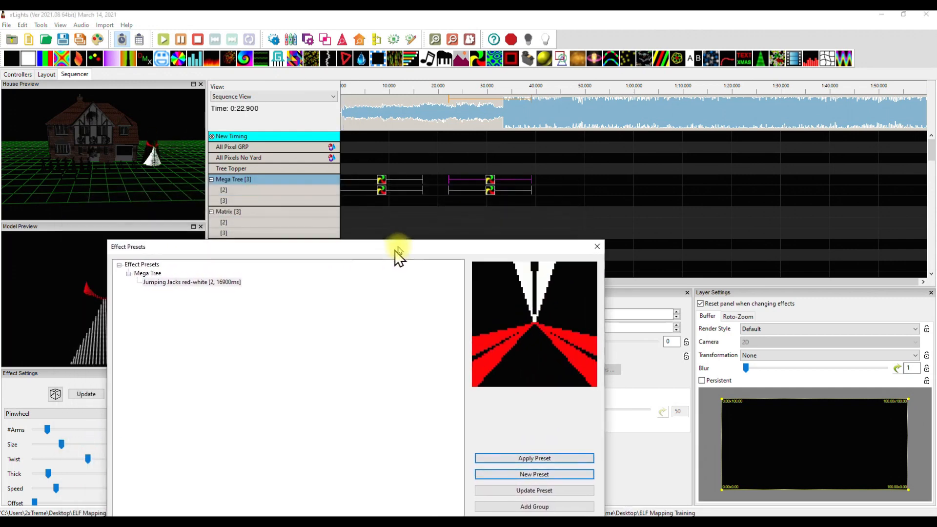
click(489, 191)
drag(469, 245, 645, 157)
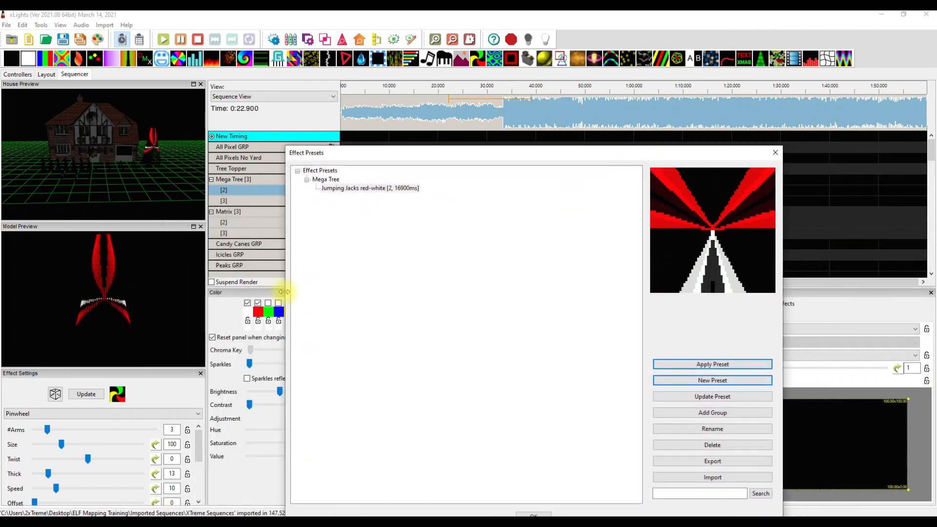
drag(286, 279, 495, 288)
drag(608, 160, 663, 95)
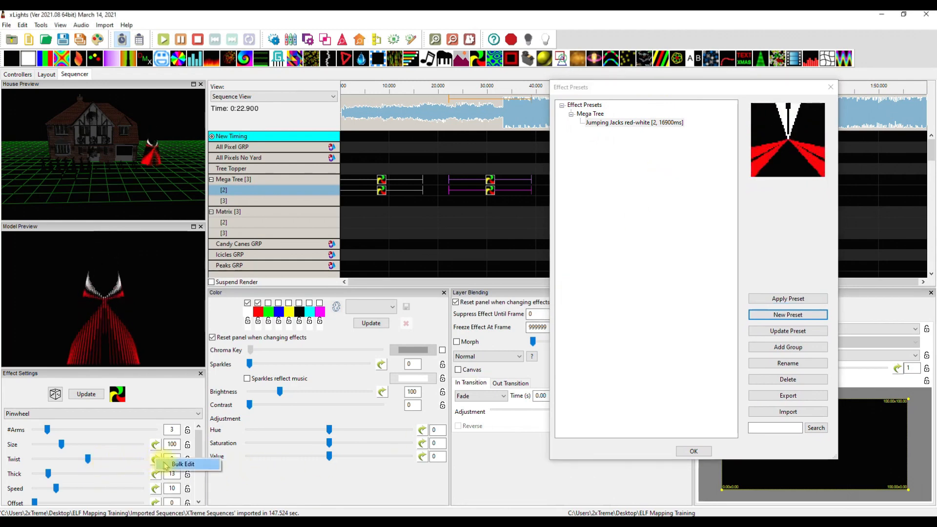
click(155, 460)
click(157, 468)
click(323, 504)
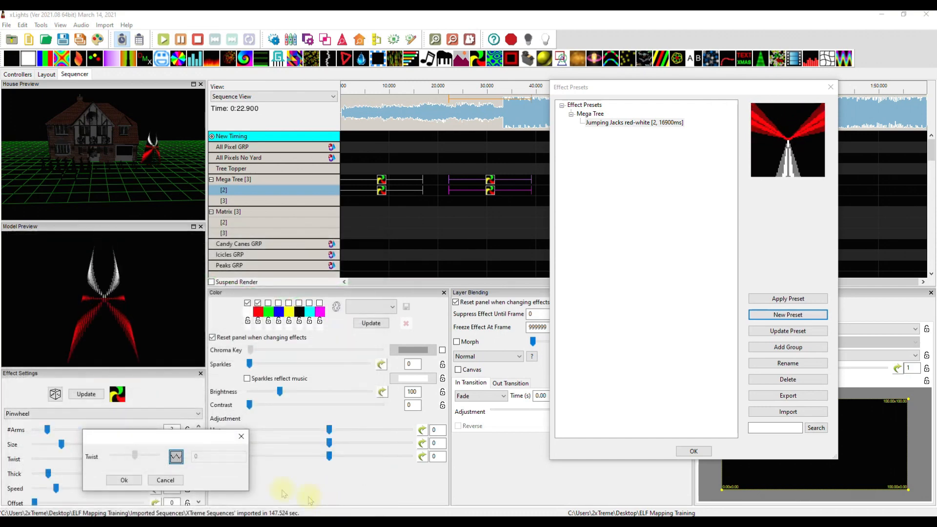
click(124, 480)
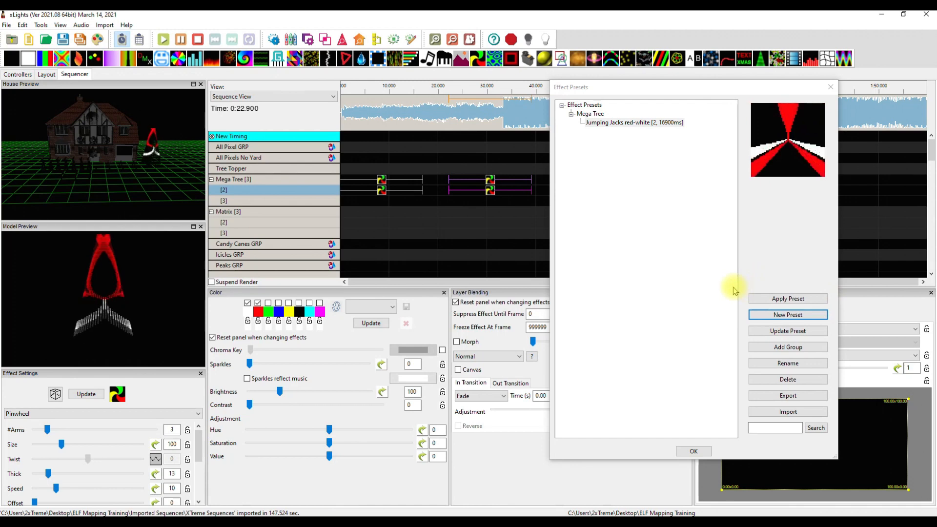
Step: Update the Jumping Jacks red-white preset from the two twisted Pinwheel effects and preview it
click(589, 114)
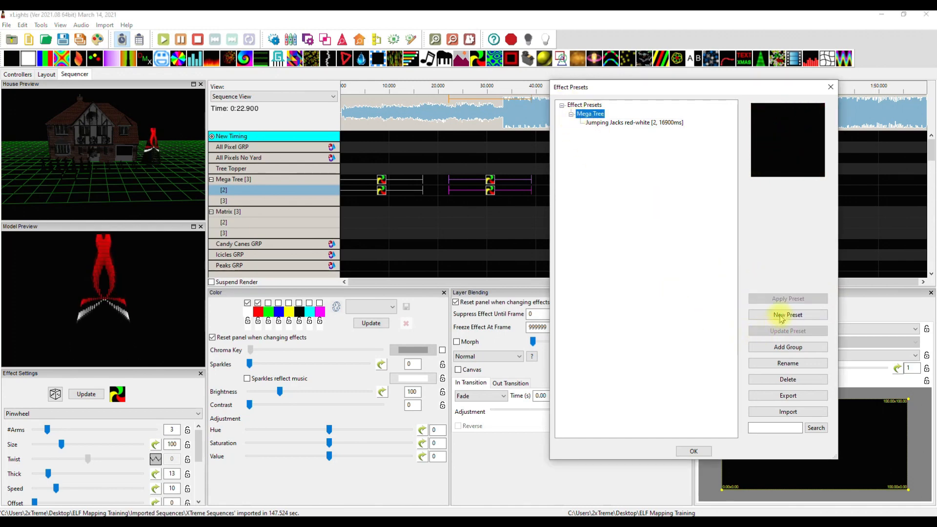
click(618, 124)
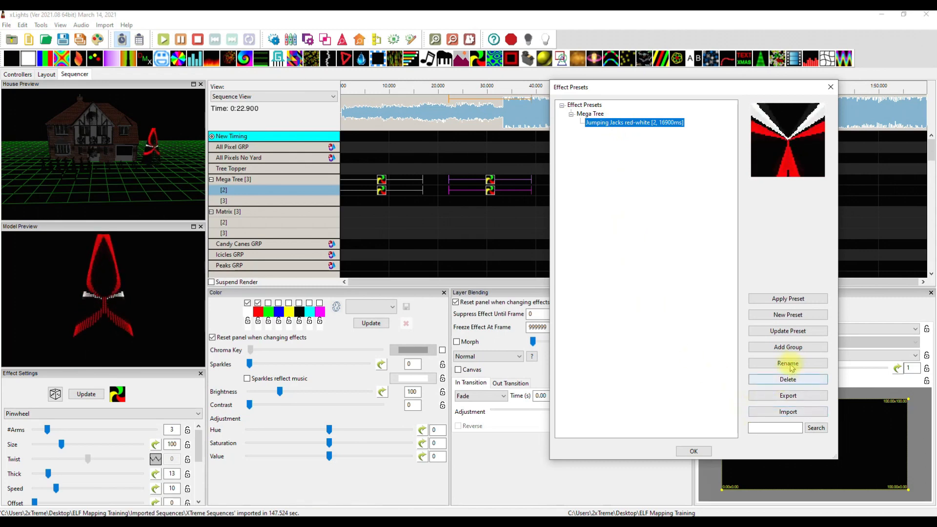
click(788, 331)
click(788, 331)
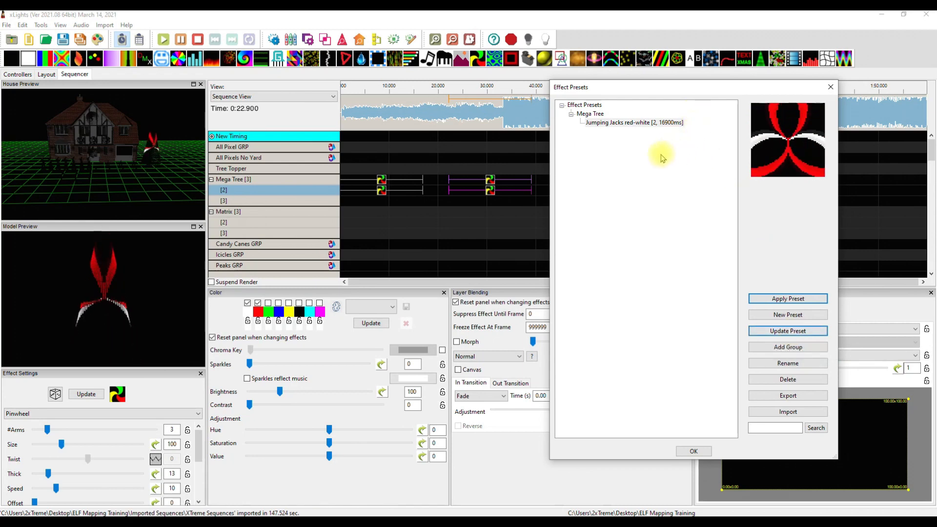
click(662, 155)
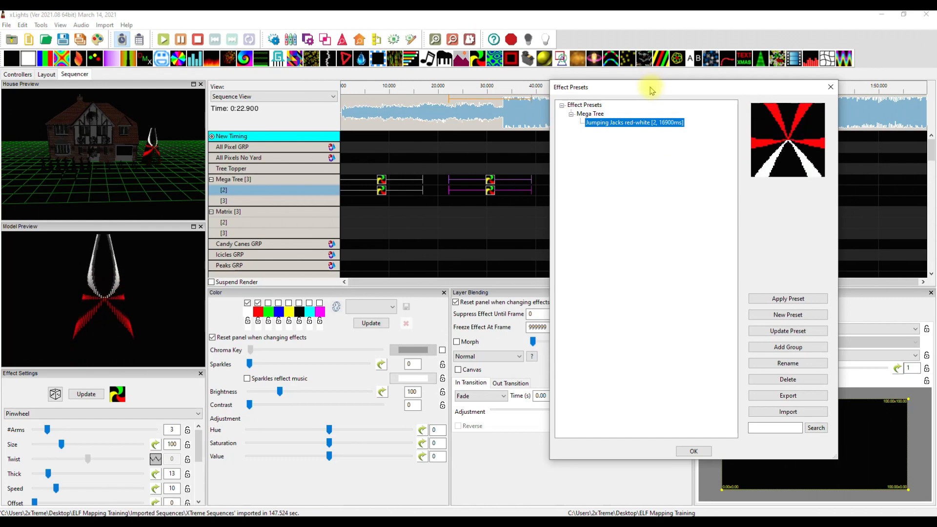
Step: Update the Jumping Jacks red-white preset while an empty Mega Tree cell at about 43 s is selected
drag(652, 90, 680, 89)
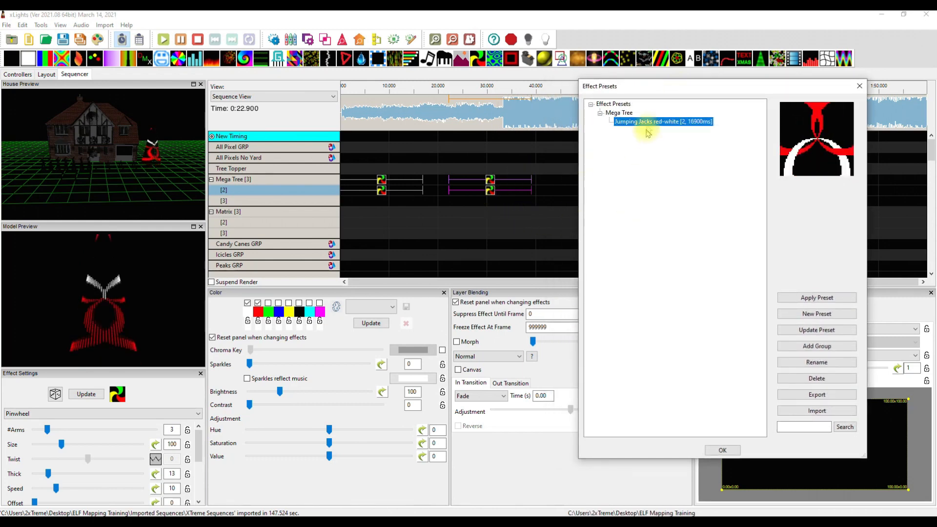
click(551, 181)
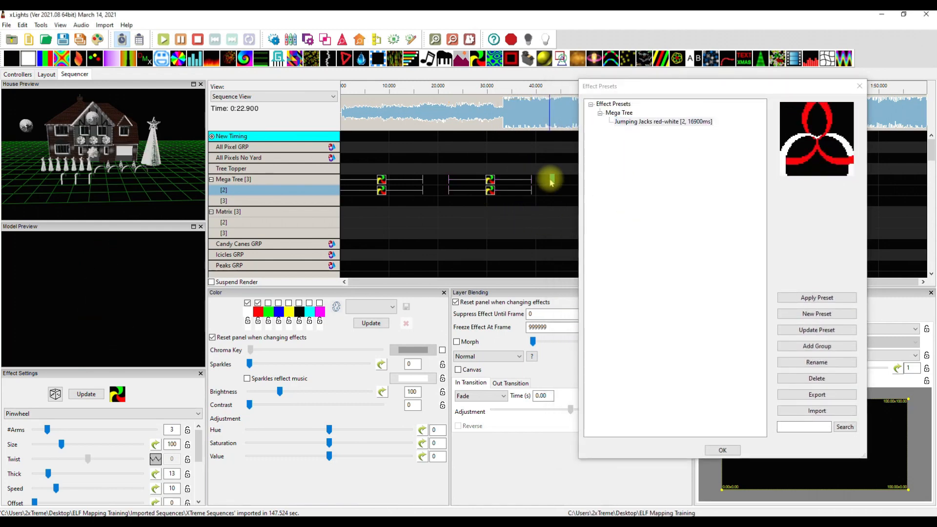
click(647, 125)
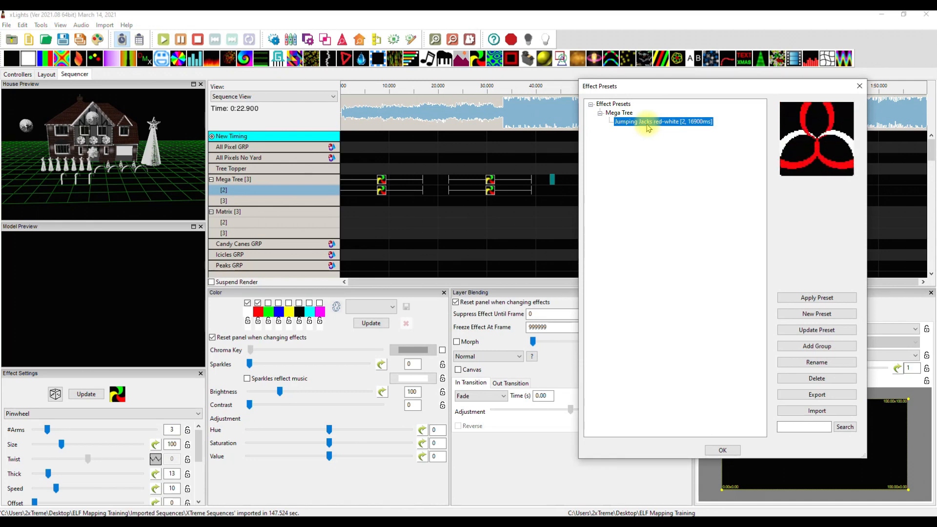
click(822, 331)
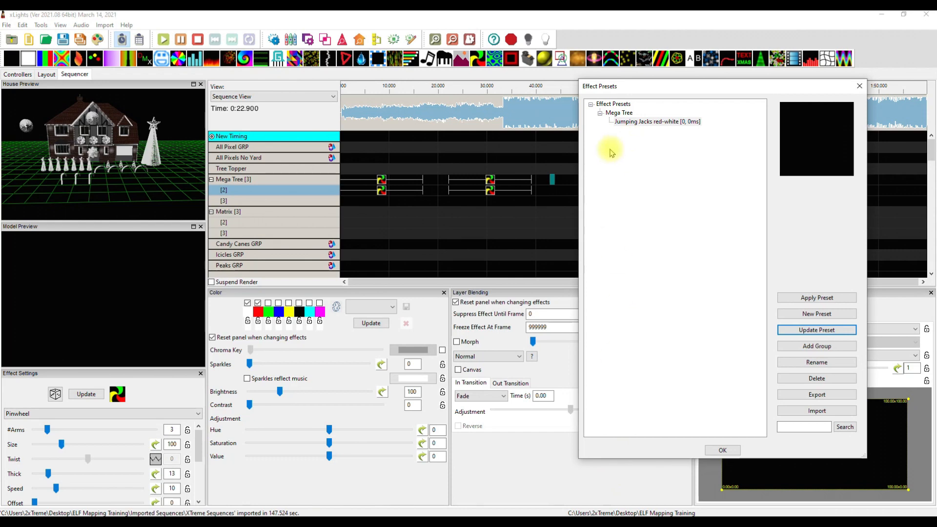
click(647, 123)
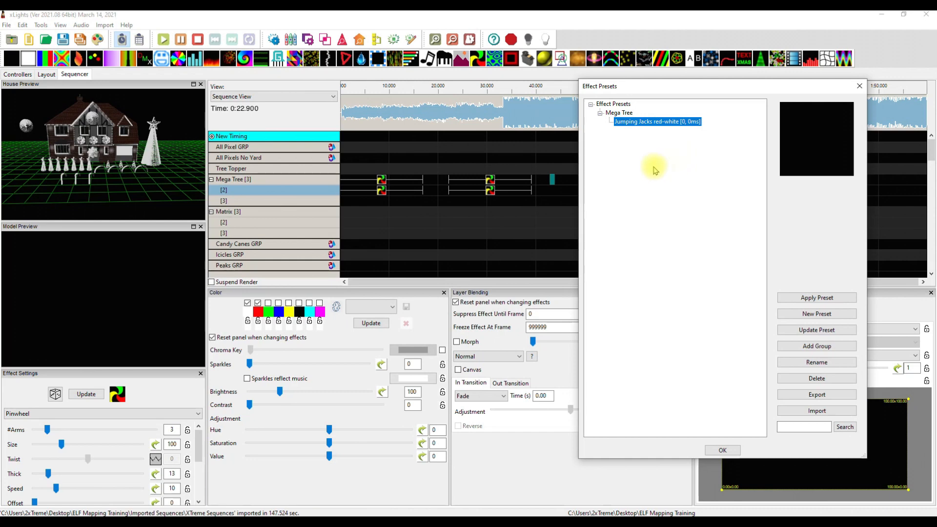
Step: Delete the Jumping Jacks red-white preset from the Mega Tree group
click(618, 105)
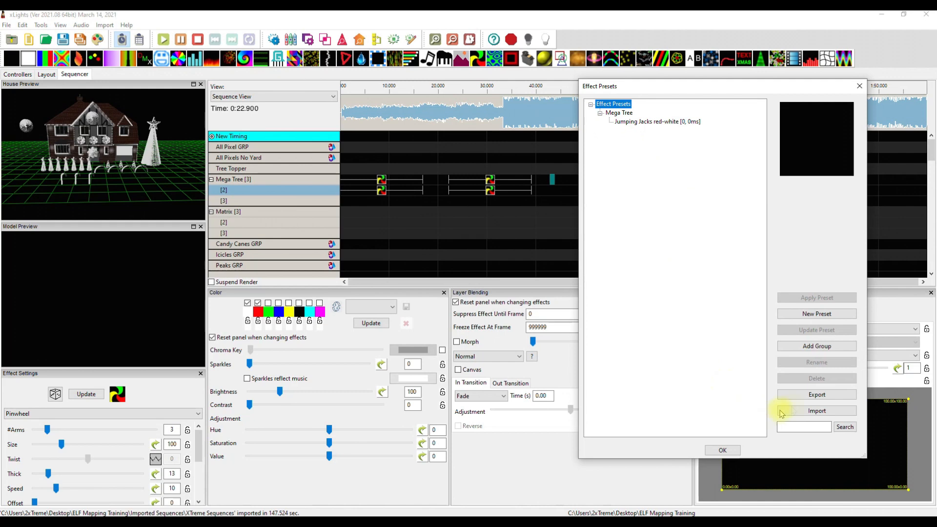
click(801, 395)
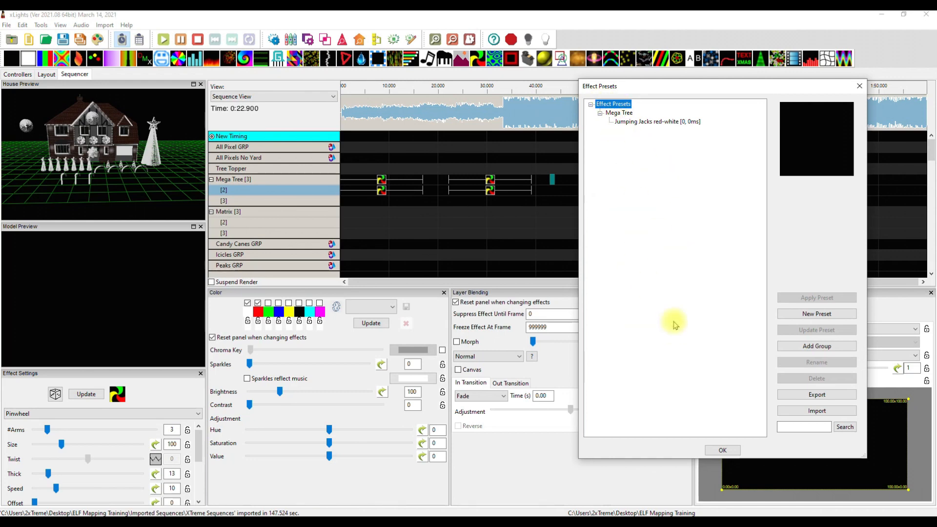
click(634, 124)
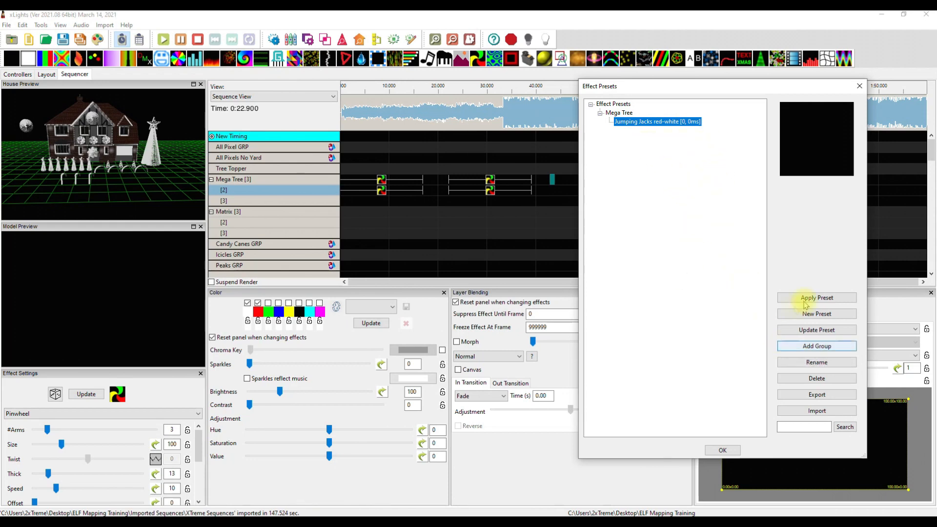
click(826, 381)
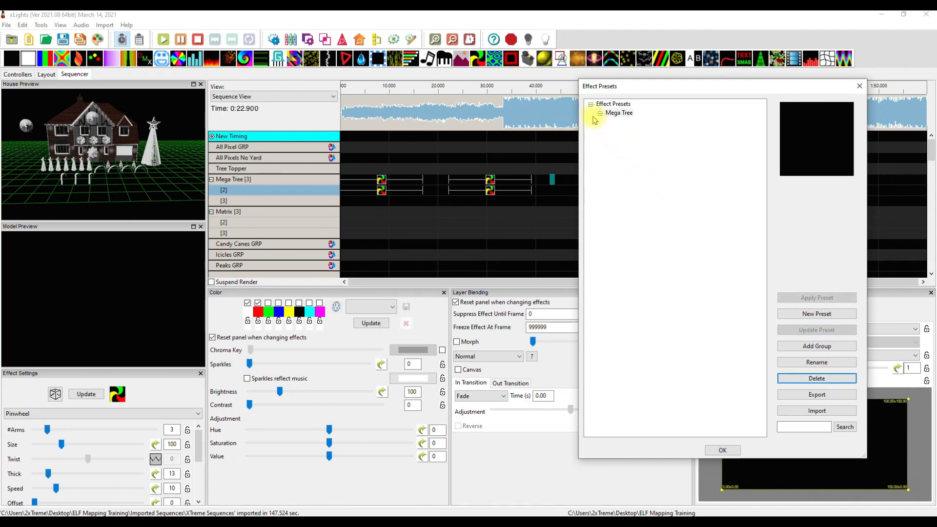
Step: Select the Mega Tree preset group, then move and enlarge the Effect Presets window
click(628, 115)
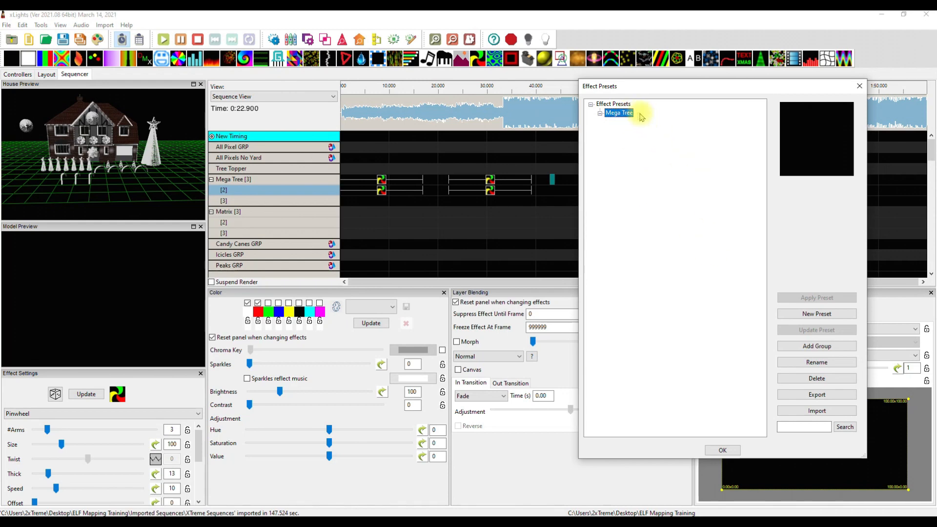
drag(682, 89, 638, 28)
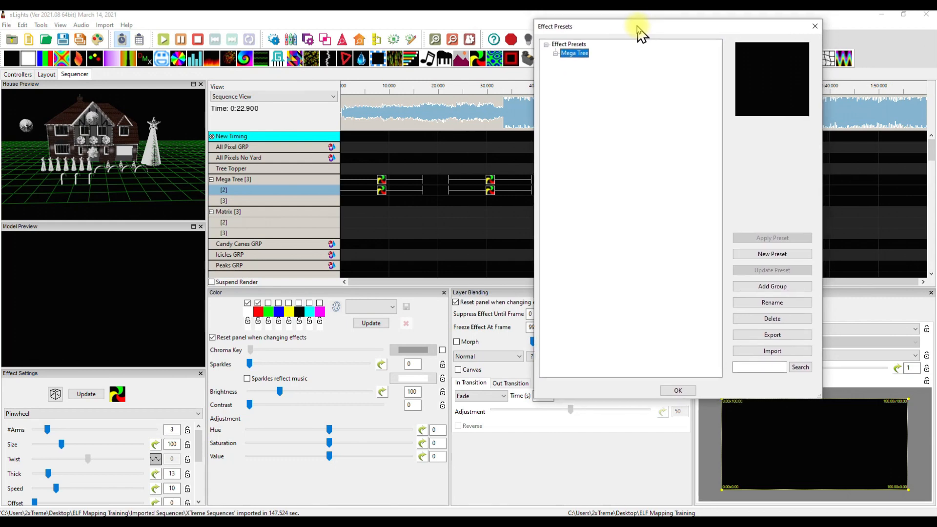
drag(822, 395, 837, 474)
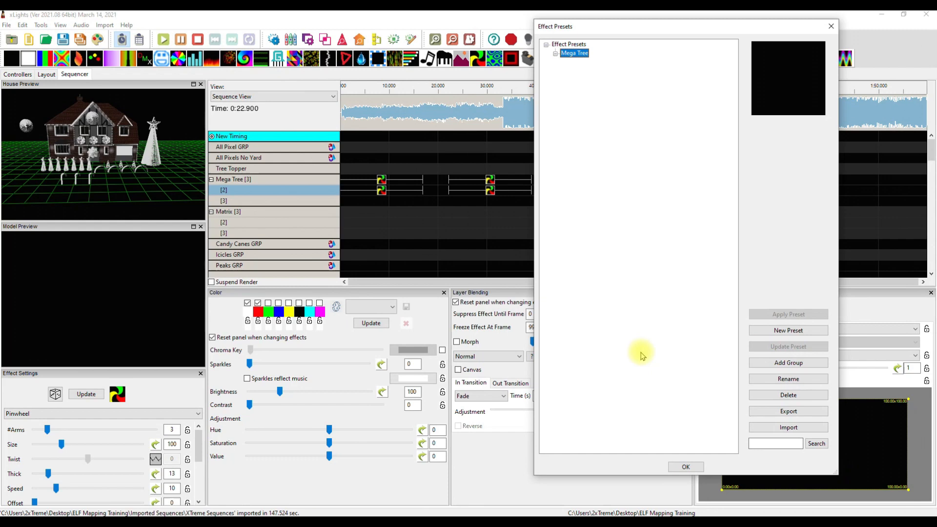